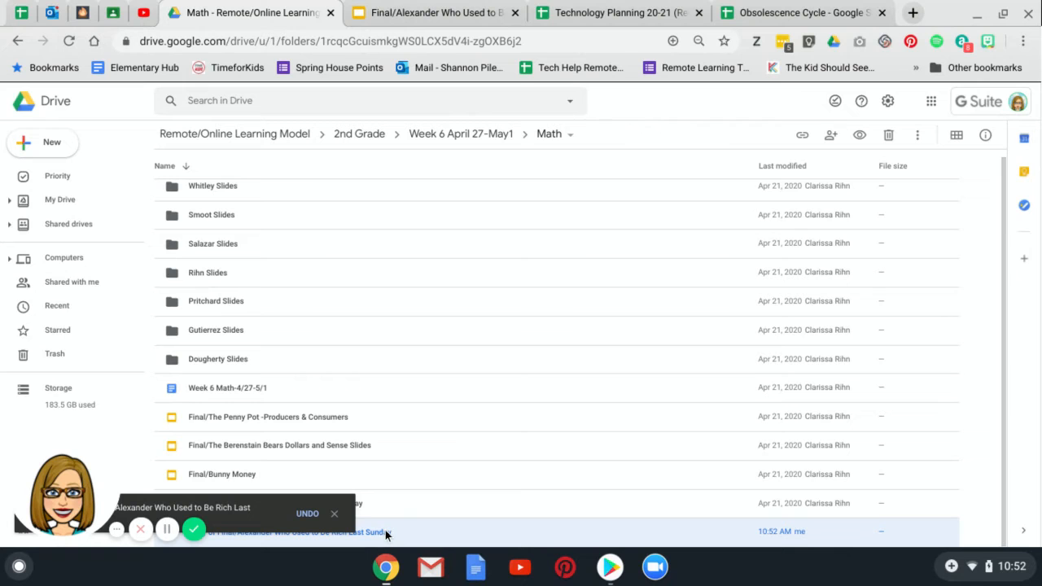
# - Rename the copied presentation, replacing "Copy of" with the teacher's surname in front of "Final/Alexander Who Used to Be Rich Last Sunday"
pyautogui.rightClick(384, 530)
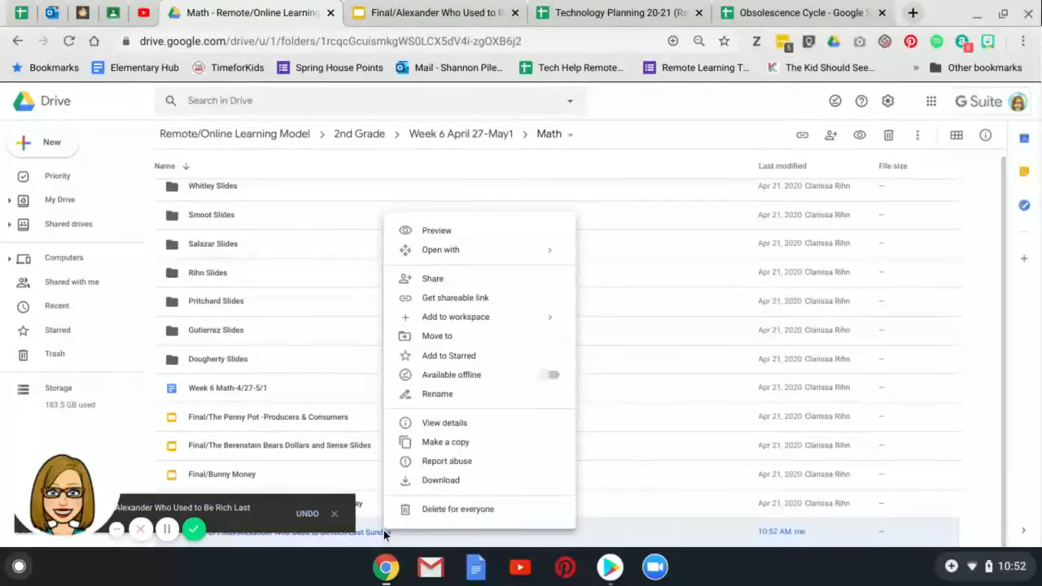
pyautogui.click(437, 394)
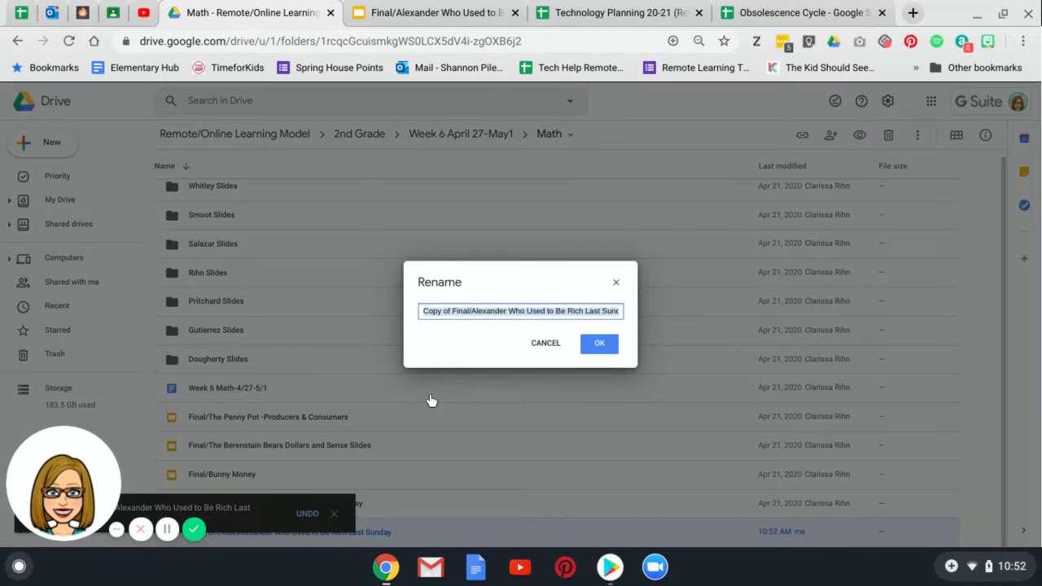
pyautogui.click(454, 311)
pyautogui.moveTo(452, 312); pyautogui.dragTo(420, 312)
pyautogui.write('Rihn')
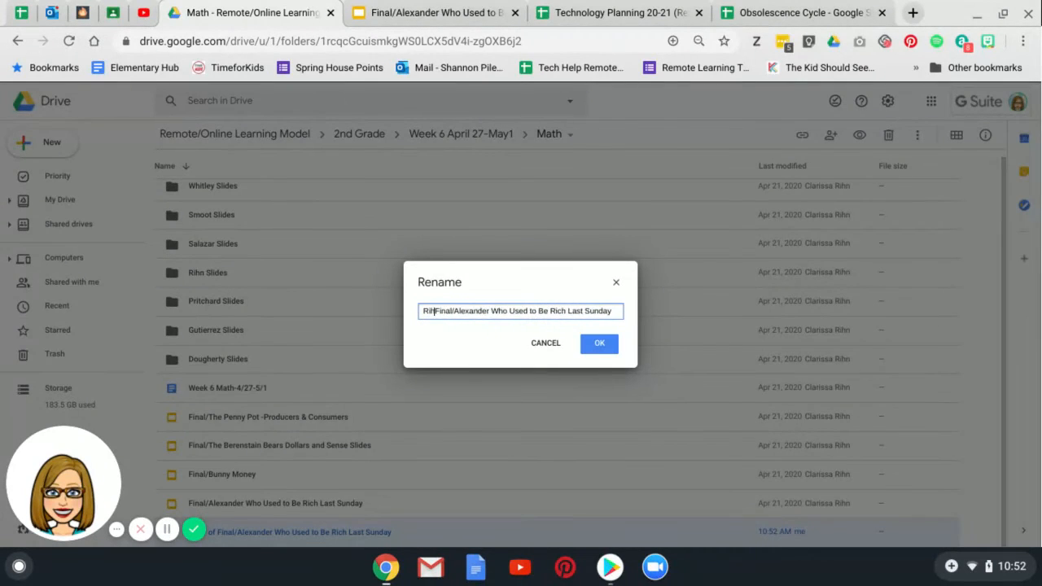
pyautogui.click(599, 343)
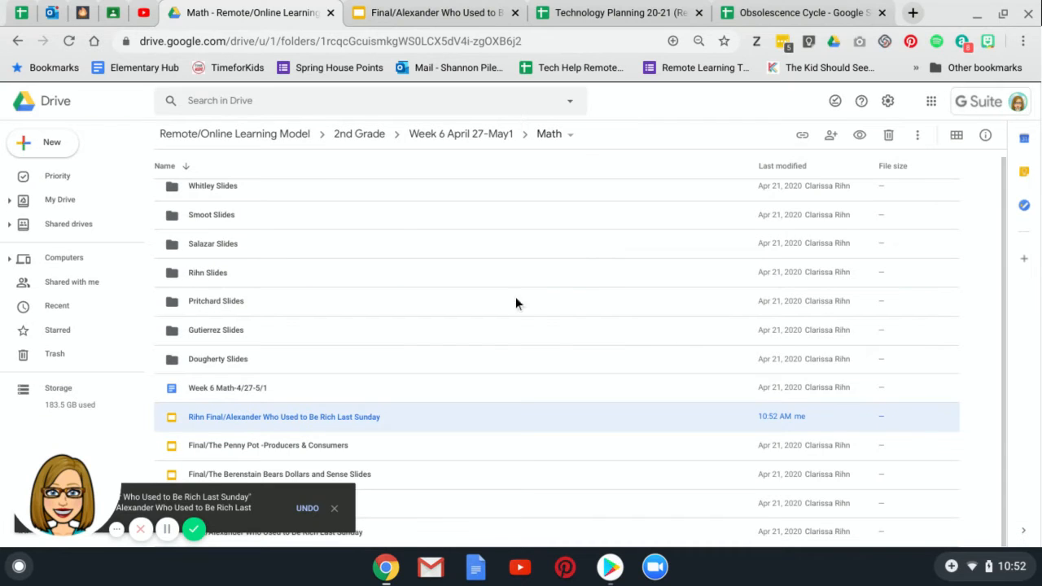
# - Switch to Google Classroom and open the Classwork page of the second-grade class belonging to the teacher named in the copied file
pyautogui.click(113, 12)
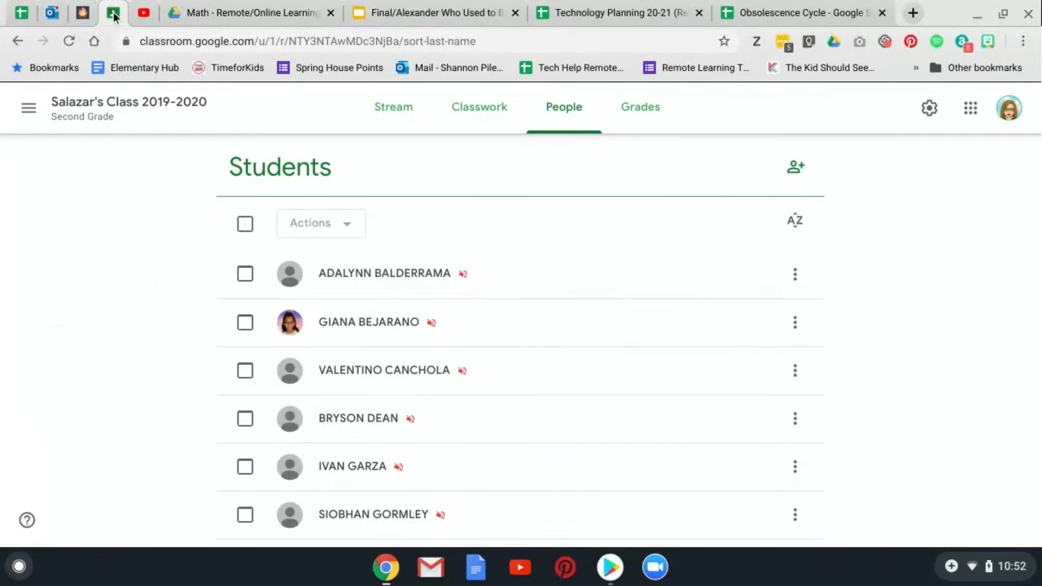
pyautogui.click(28, 108)
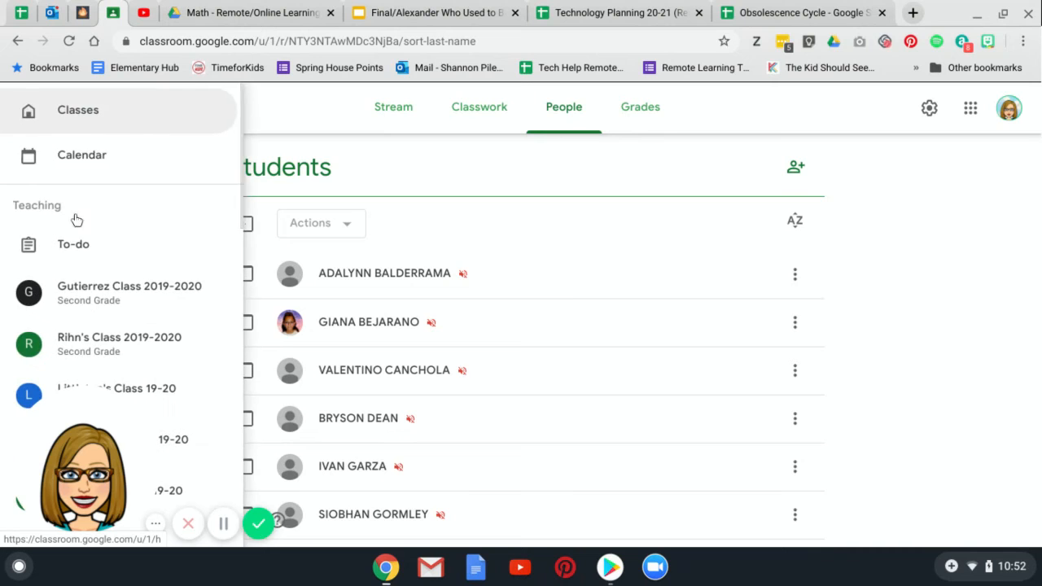
pyautogui.scroll(-1, 83, 232)
pyautogui.scroll(-1, 82, 232)
pyautogui.click(128, 226)
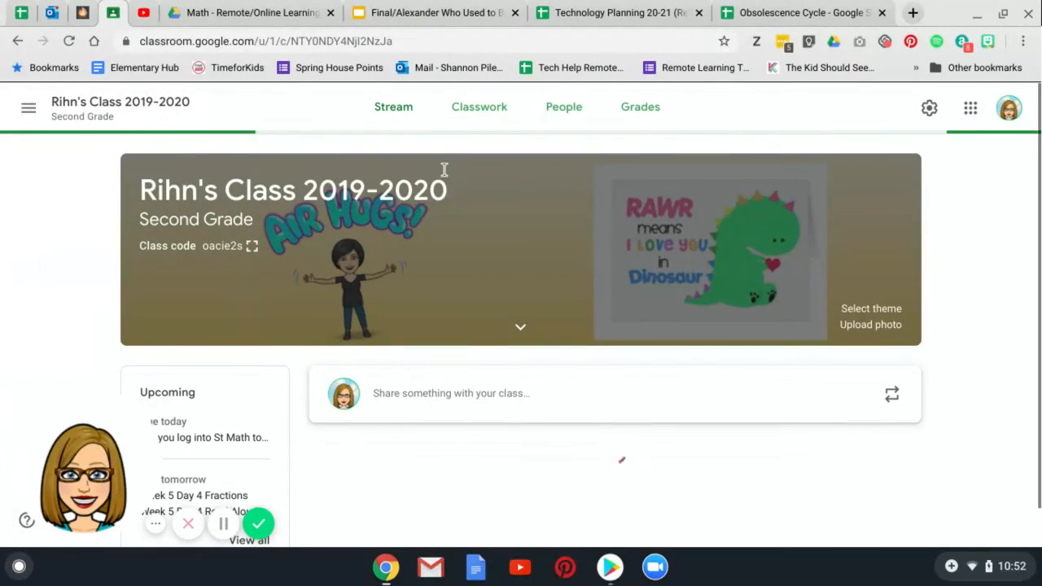
pyautogui.click(481, 109)
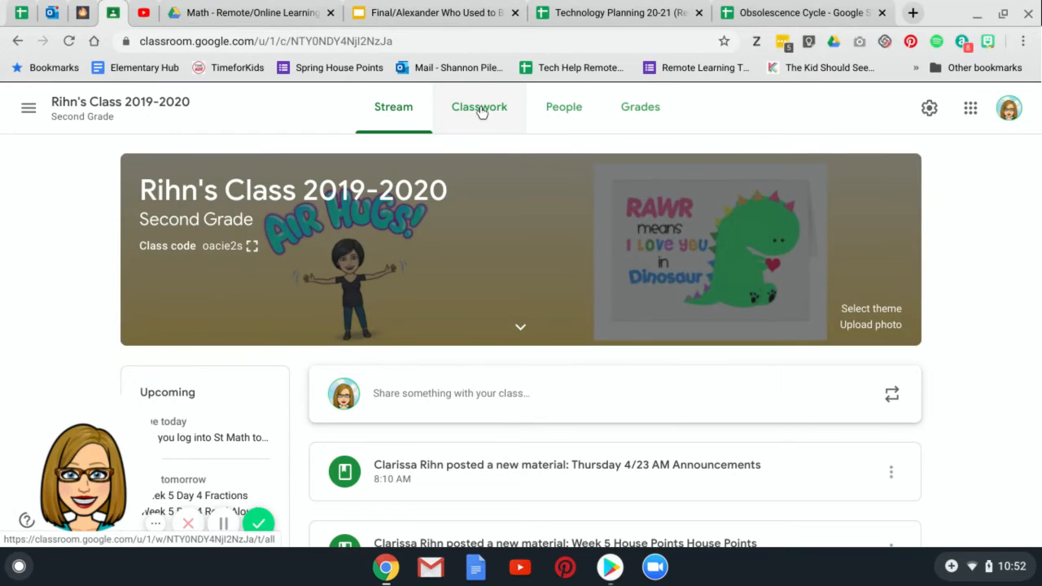
pyautogui.click(438, 13)
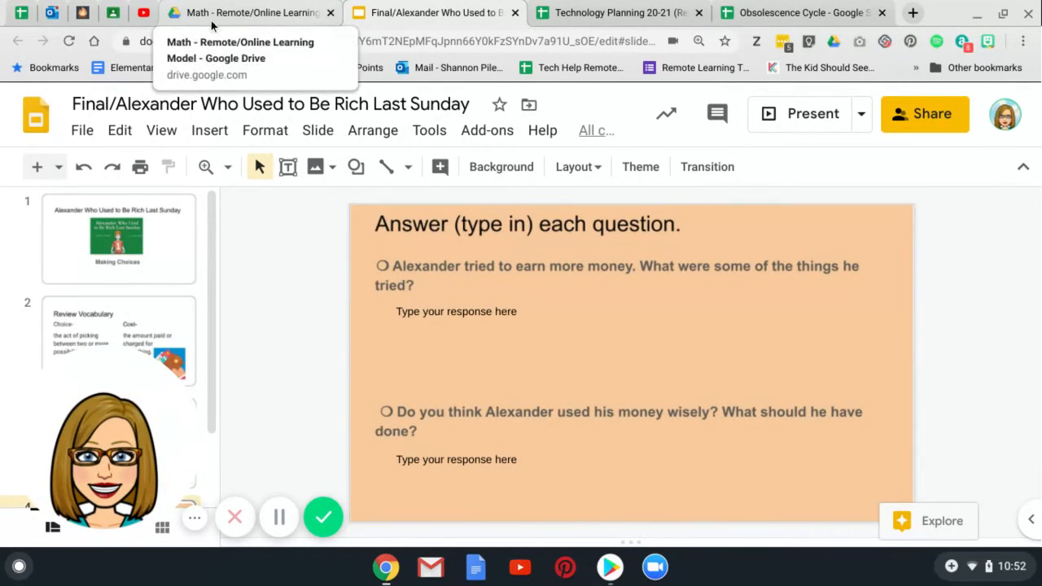
pyautogui.click(119, 21)
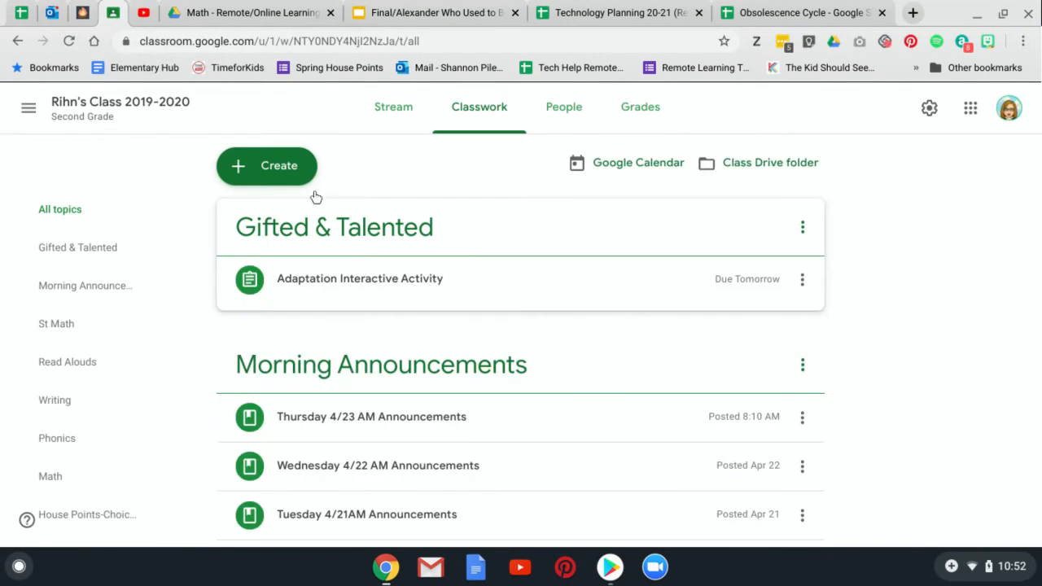
# - Create a new assignment in the class titled "Week 6 Day 4"
pyautogui.click(297, 174)
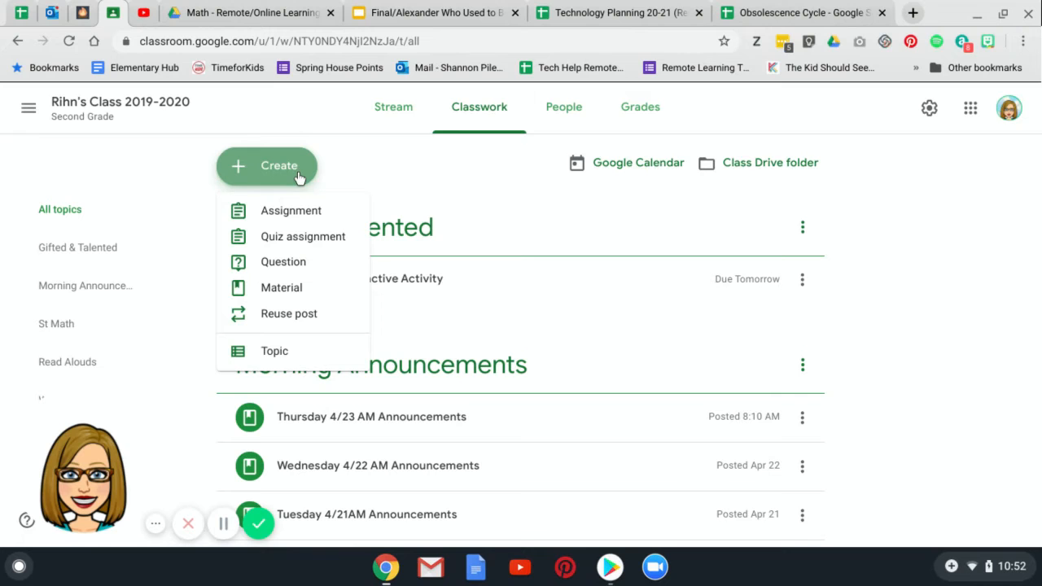
pyautogui.click(302, 215)
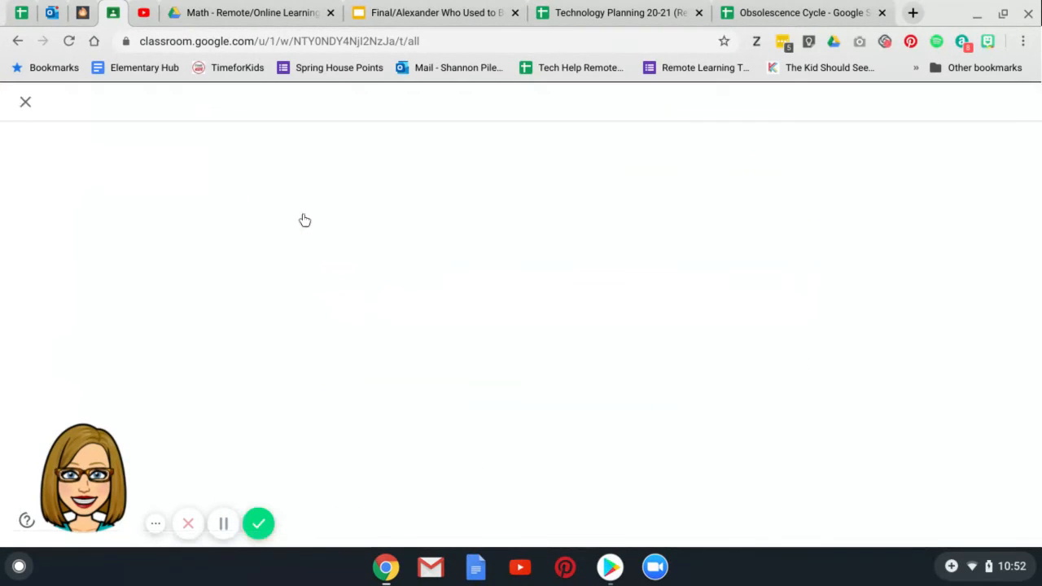
pyautogui.write('Week 6 Day 4')
pyautogui.click(134, 234)
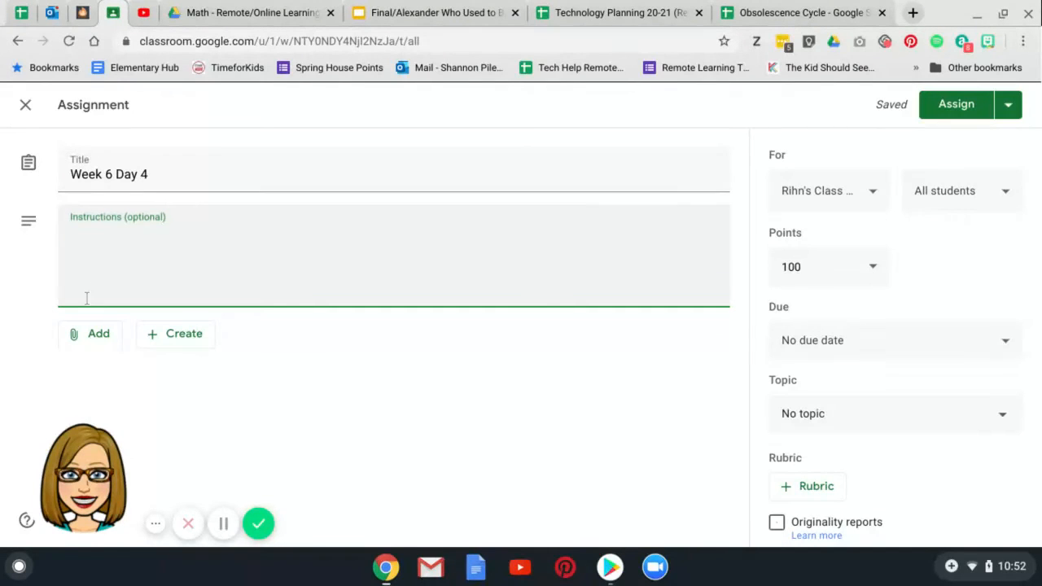
# - Attach the renamed "Final/Alexander Who Used to Be Rich Last Sunday" slides from Google Drive to the assignment
pyautogui.click(105, 340)
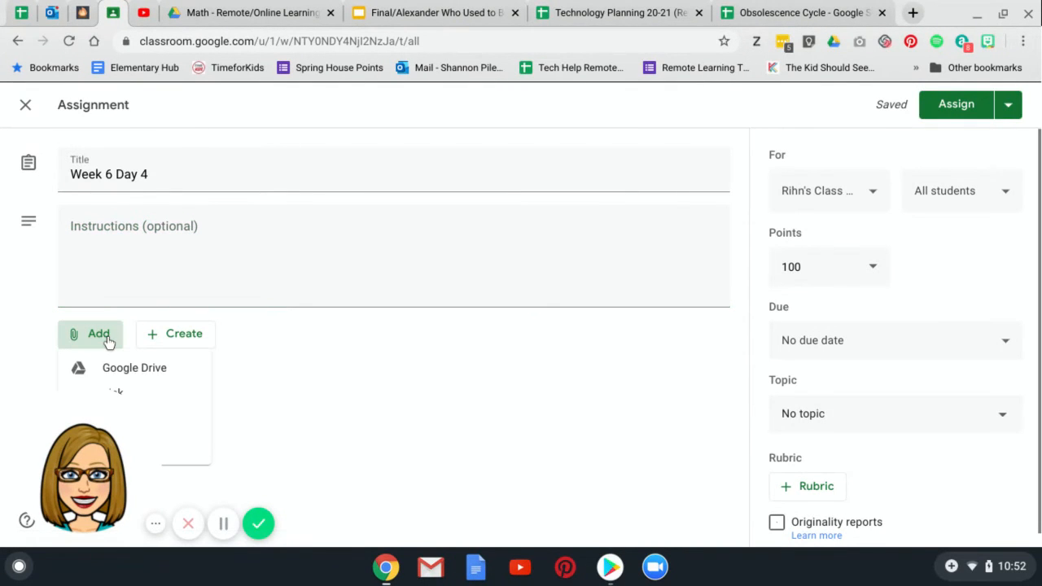
pyautogui.click(126, 371)
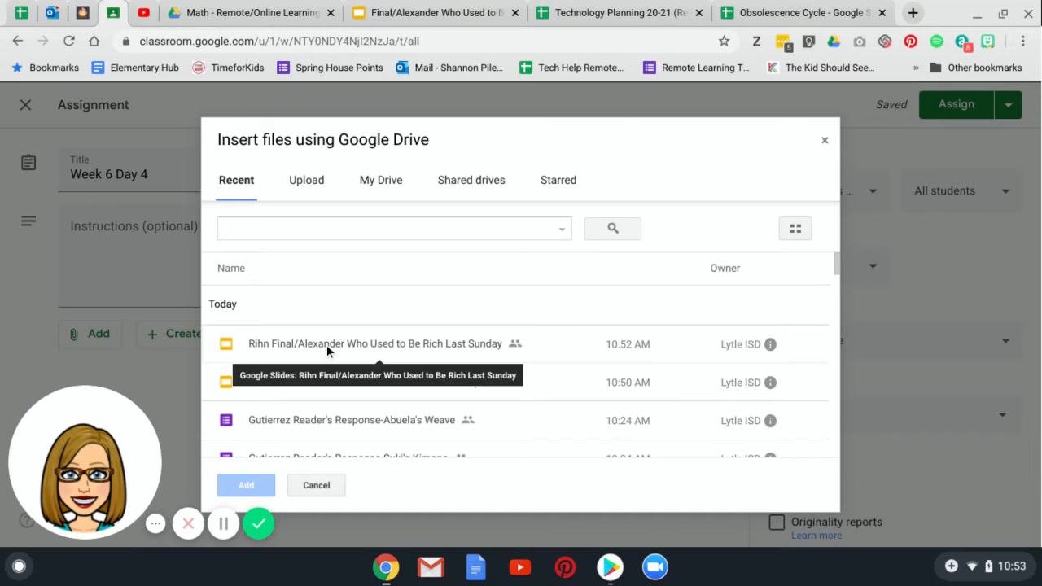
pyautogui.click(326, 344)
pyautogui.click(246, 485)
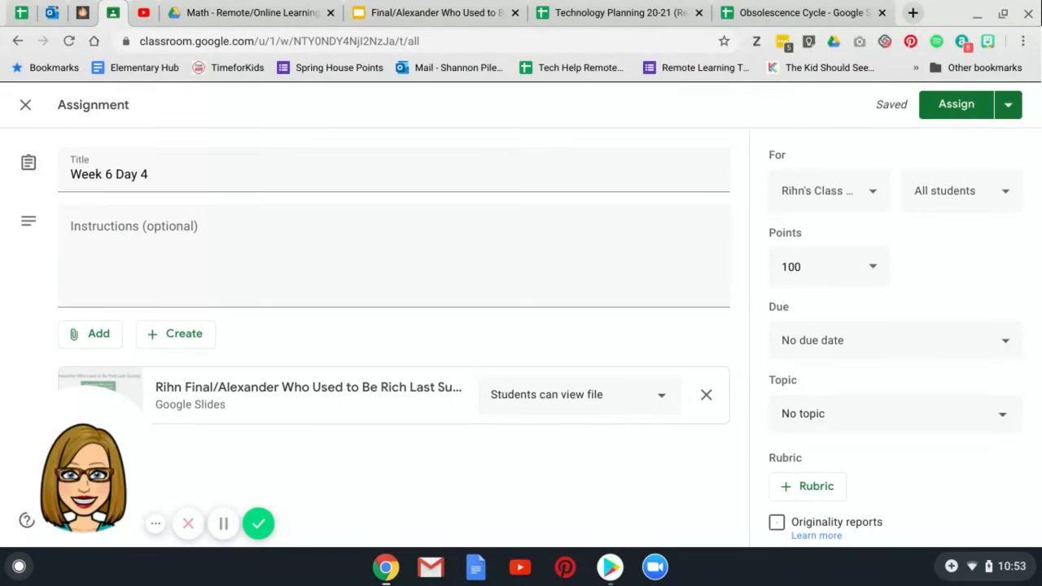
# - Set the attached slides to "Make a copy for each student"
pyautogui.click(661, 400)
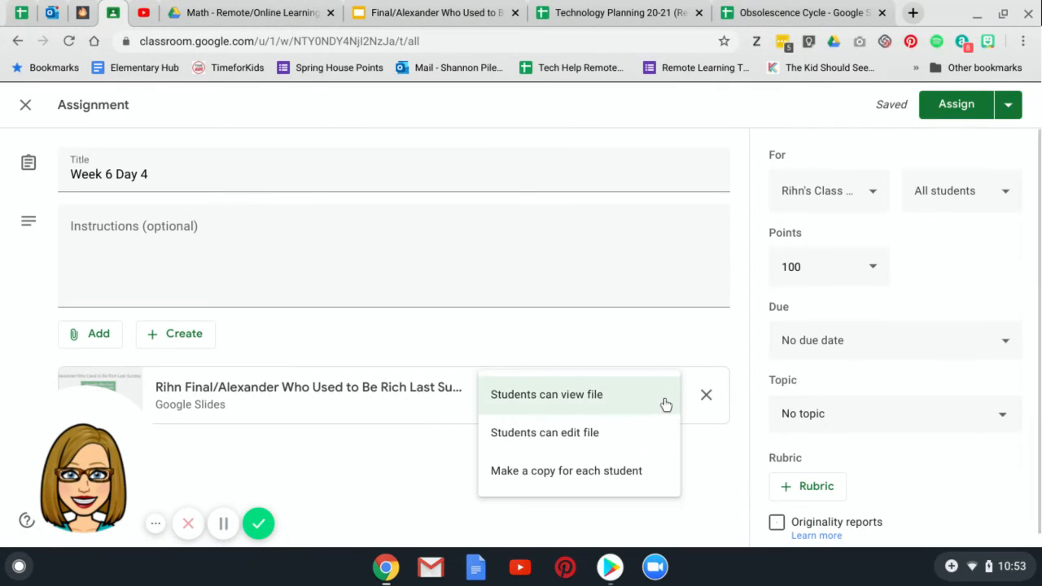
pyautogui.click(595, 472)
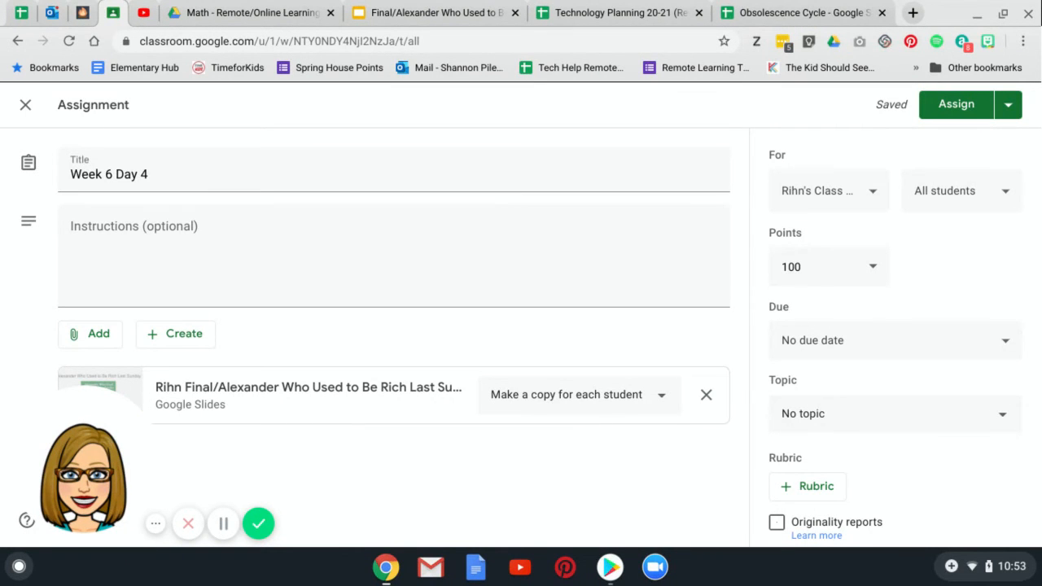
pyautogui.click(609, 401)
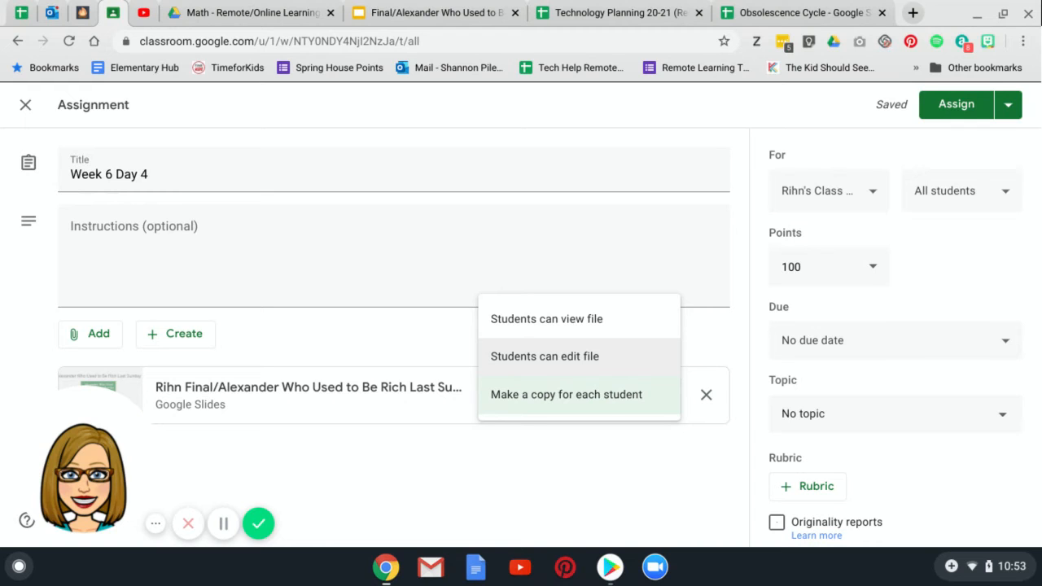
pyautogui.click(610, 402)
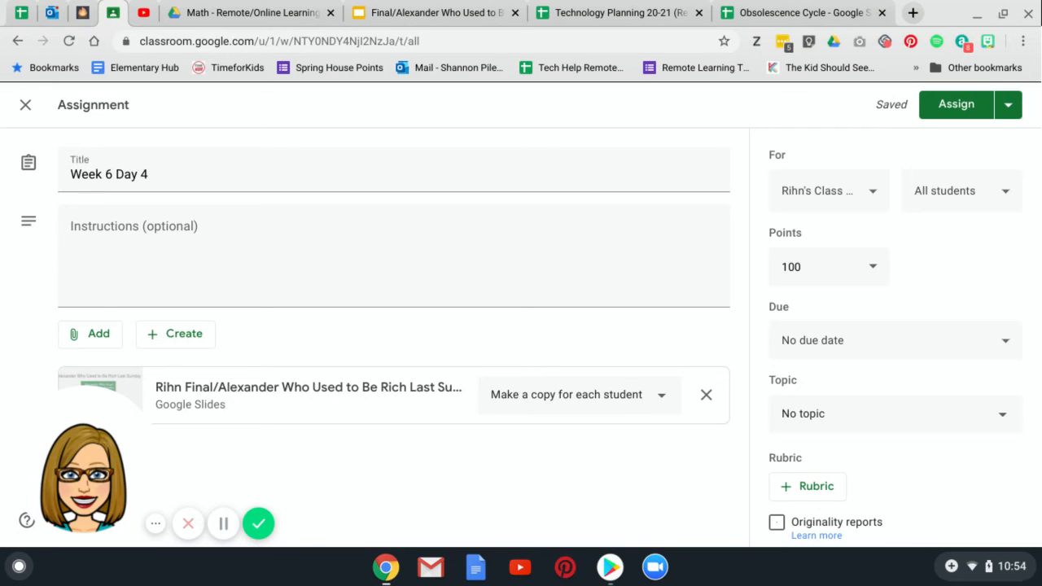
# - Set the assignment's due date to May 1, 2020, without a time
pyautogui.click(868, 354)
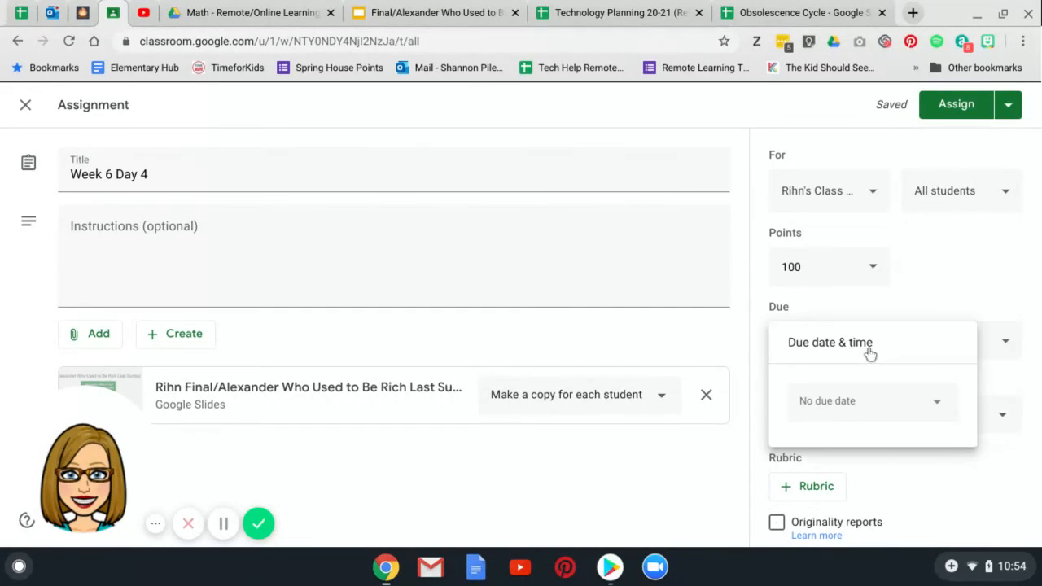
pyautogui.click(896, 407)
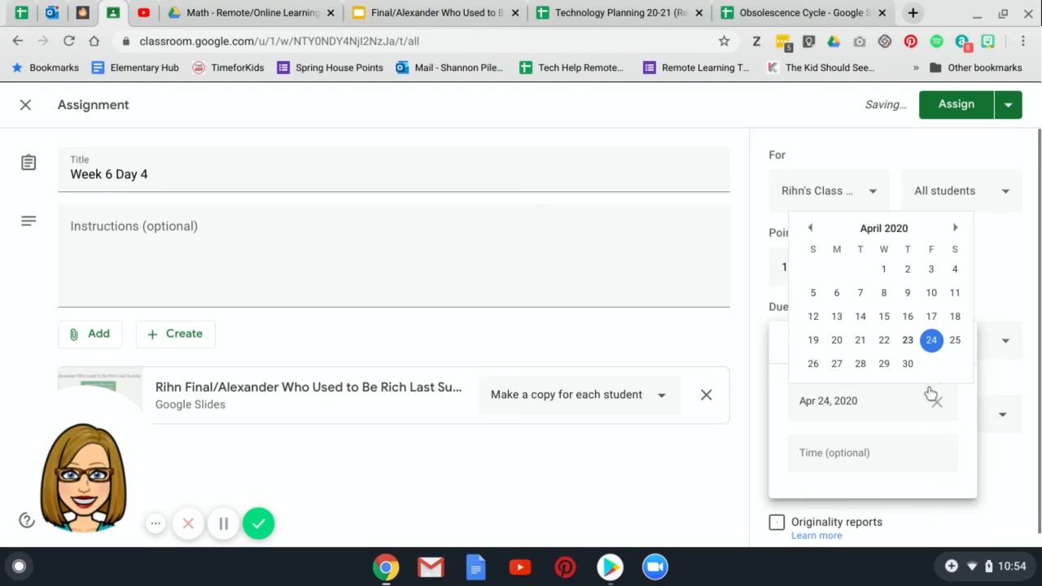
pyautogui.click(954, 228)
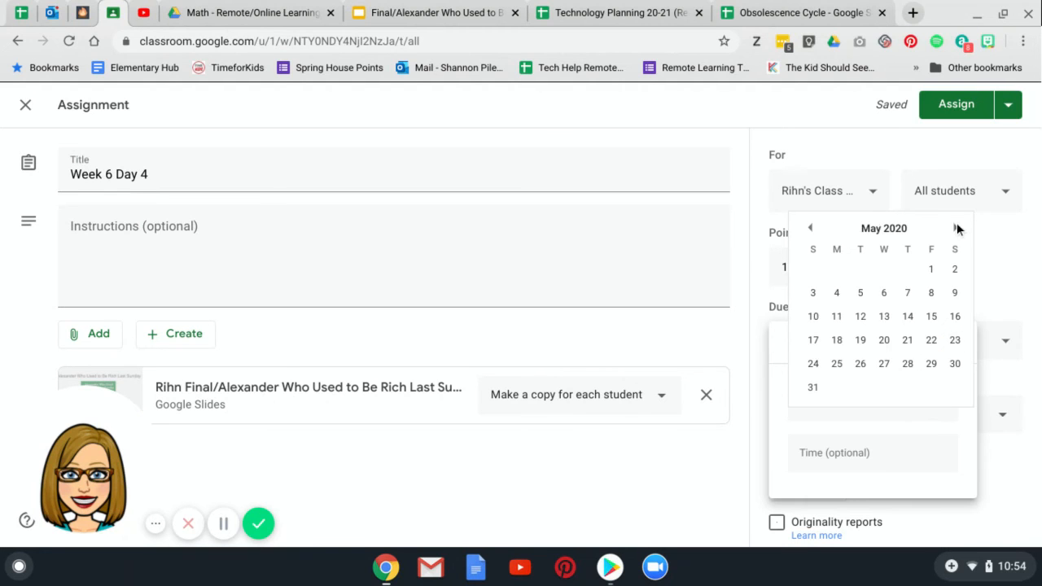
pyautogui.click(933, 265)
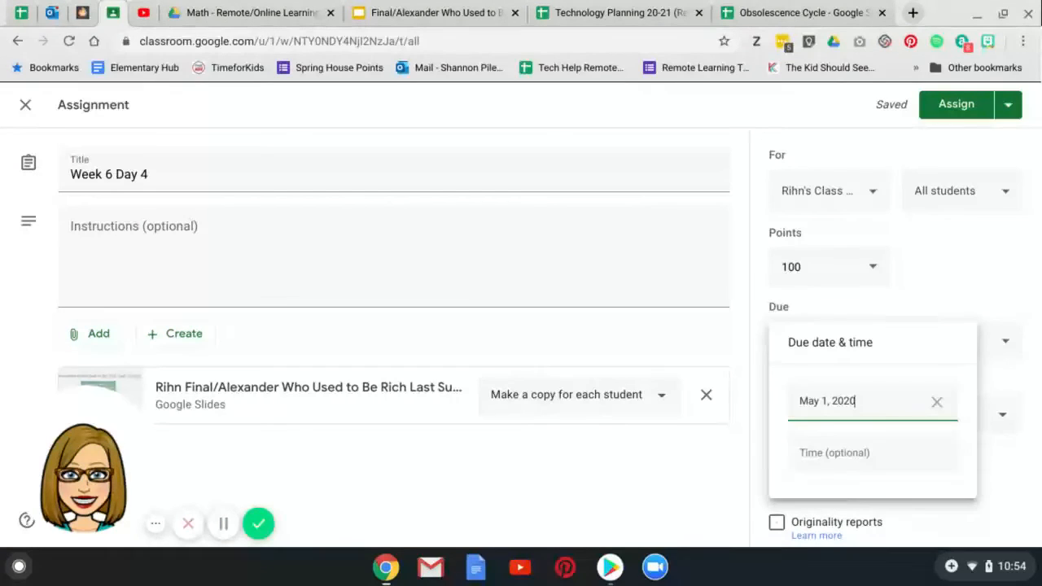
pyautogui.click(1010, 291)
# - File the assignment under the Math topic
pyautogui.click(886, 418)
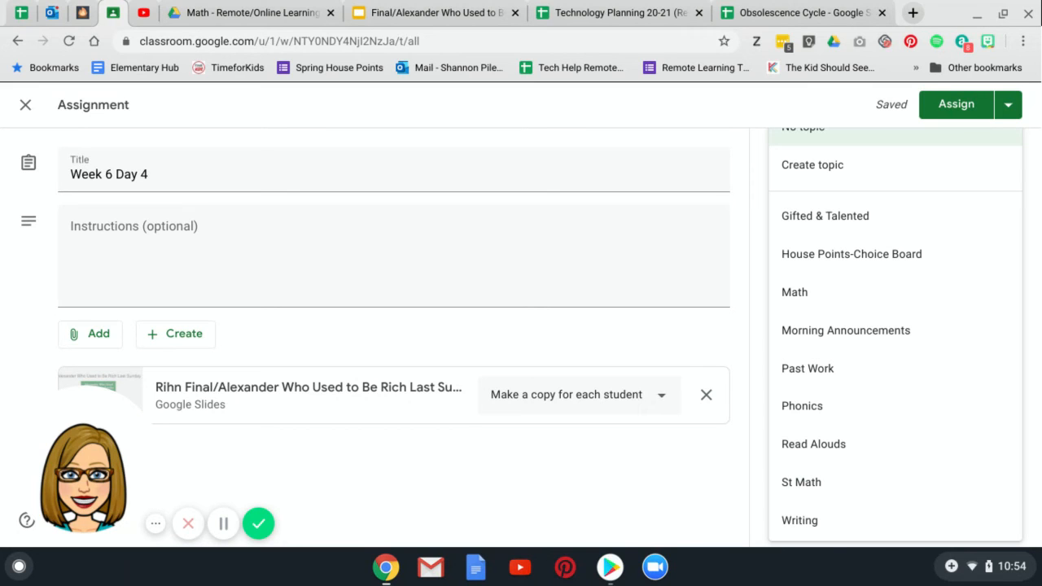
pyautogui.click(841, 492)
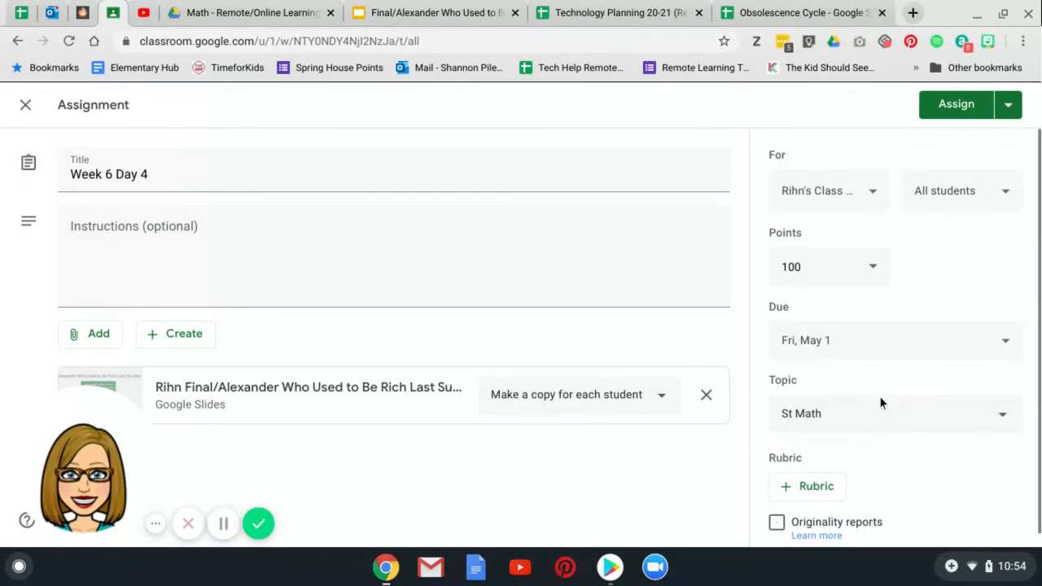
pyautogui.click(884, 420)
pyautogui.click(840, 302)
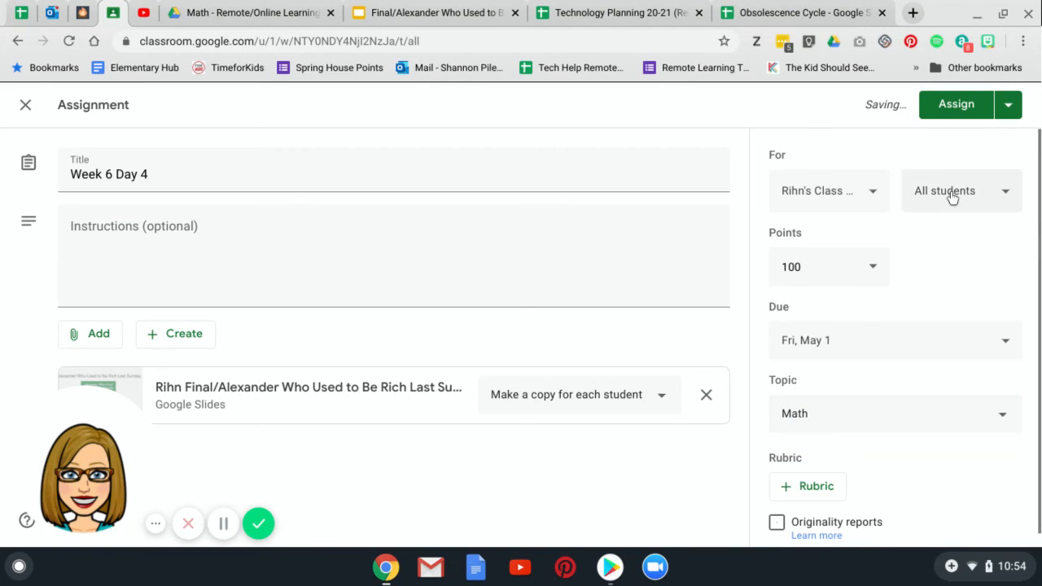
# - Schedule the assignment to be posted on Apr 30, 2020 at 8:00 AM
pyautogui.click(1010, 113)
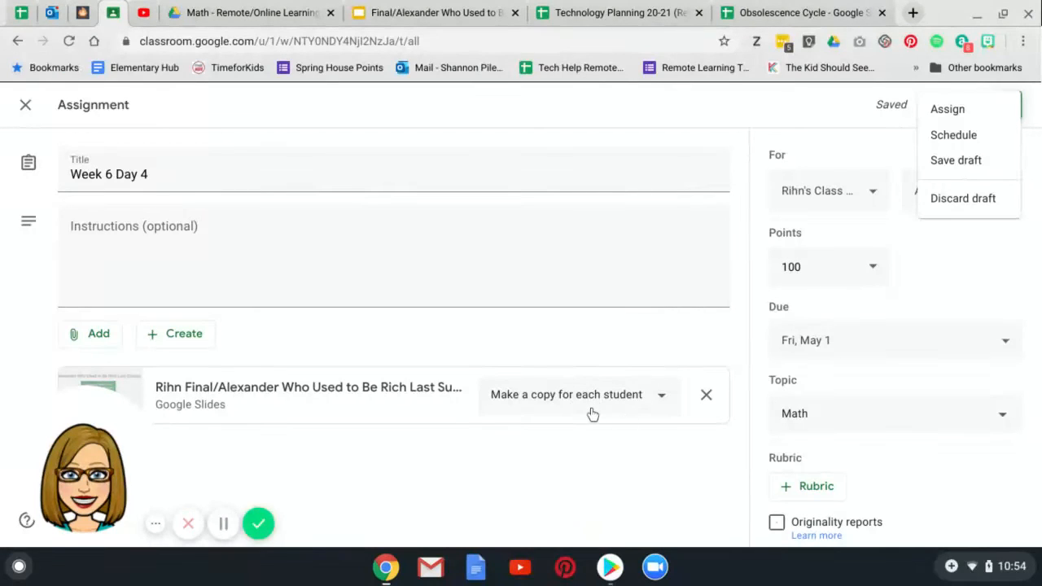
pyautogui.click(976, 138)
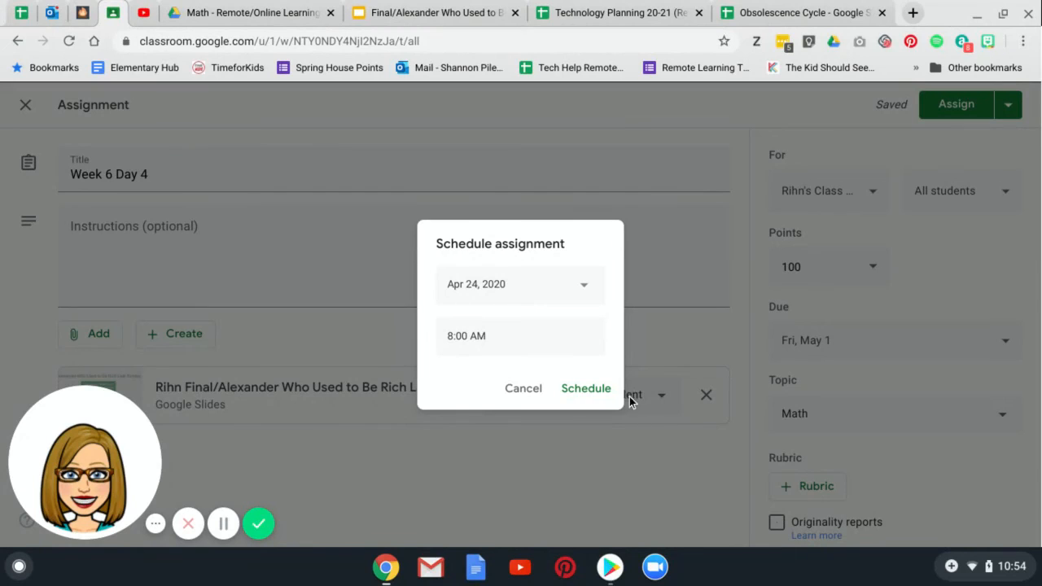
pyautogui.click(505, 296)
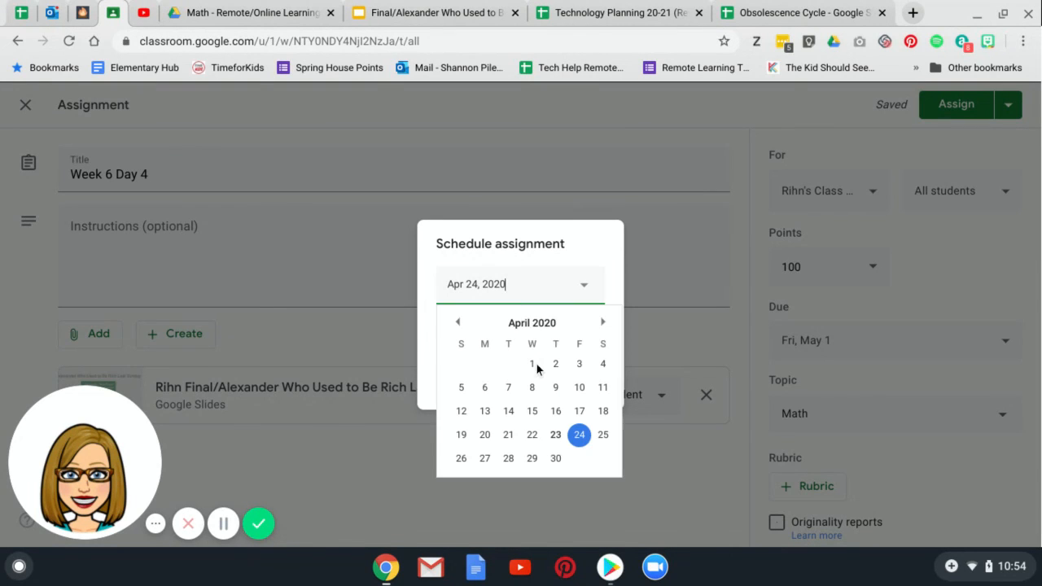
pyautogui.click(555, 436)
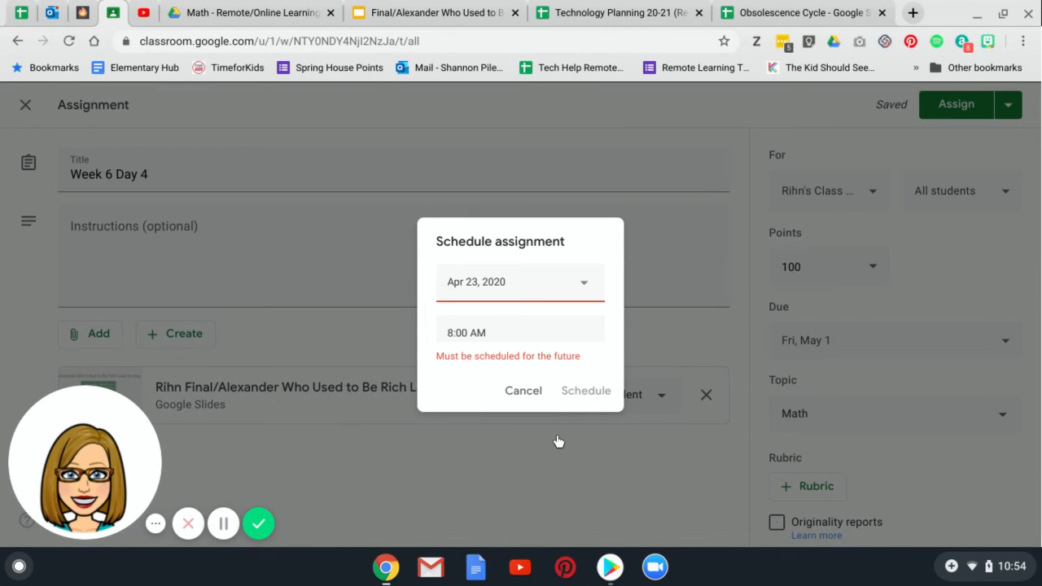
pyautogui.click(536, 288)
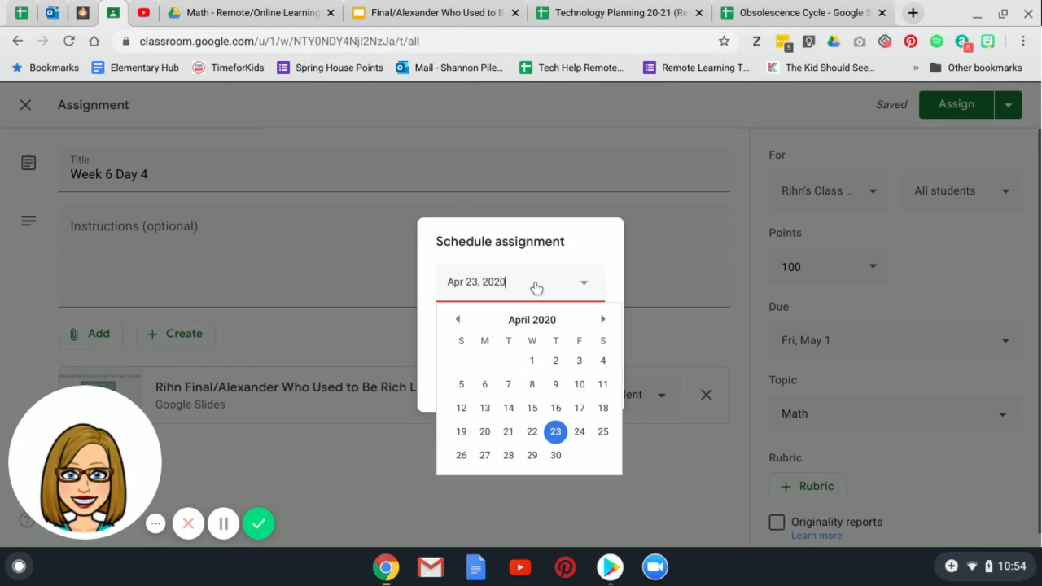
pyautogui.click(556, 457)
pyautogui.click(582, 393)
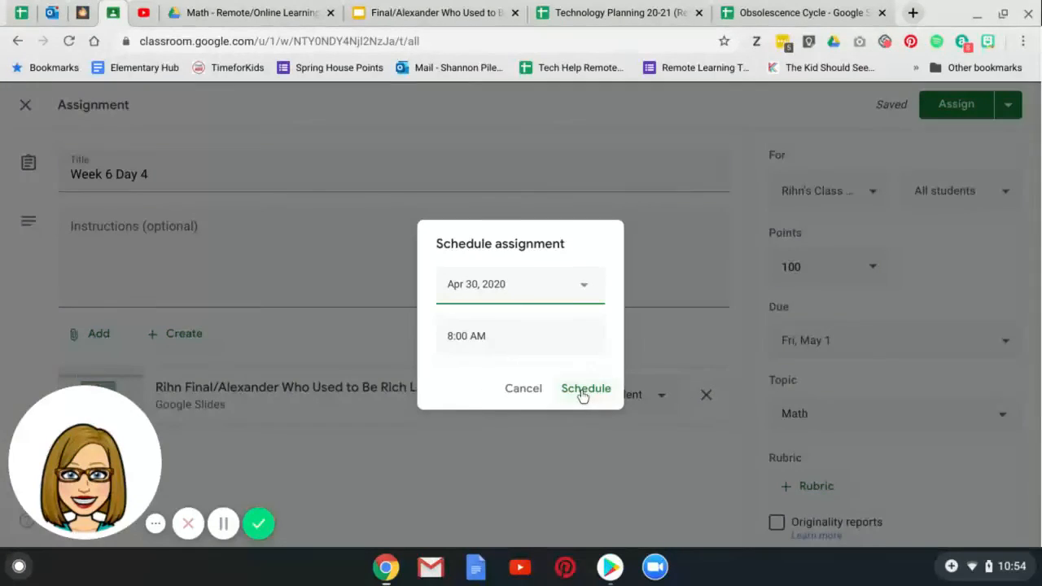
pyautogui.click(583, 393)
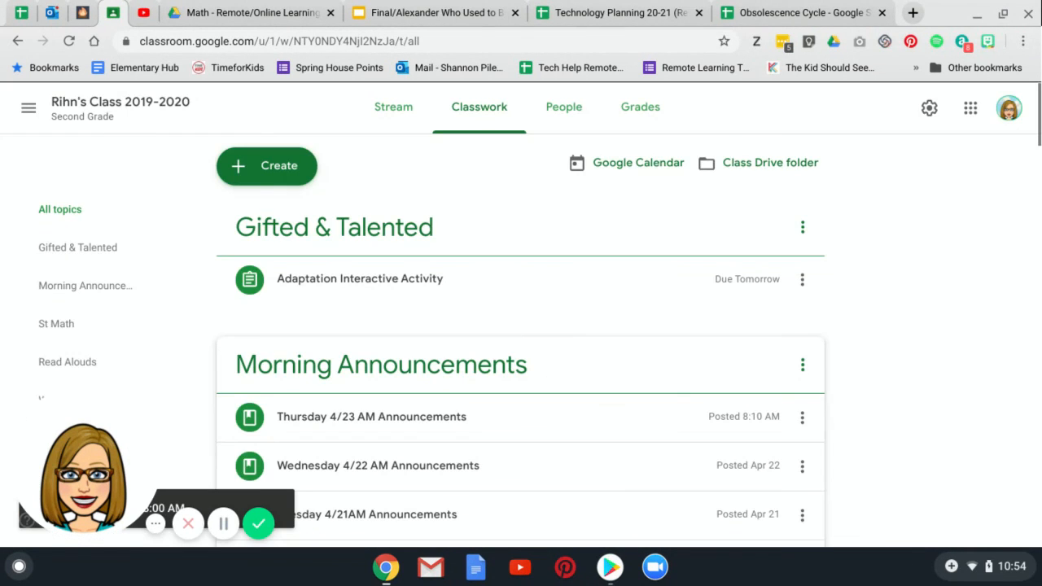
# - Find the Week 6 Day 4 assignment under the Math topic in Classwork and expand its details
pyautogui.scroll(-10, 470, 311)
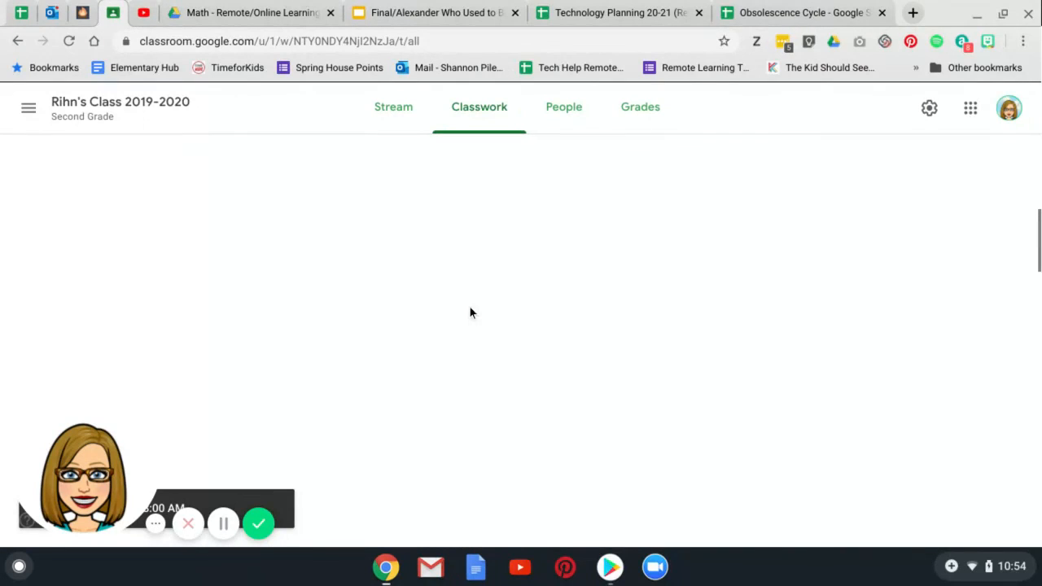
pyautogui.scroll(-3, 470, 312)
pyautogui.scroll(-8, 472, 313)
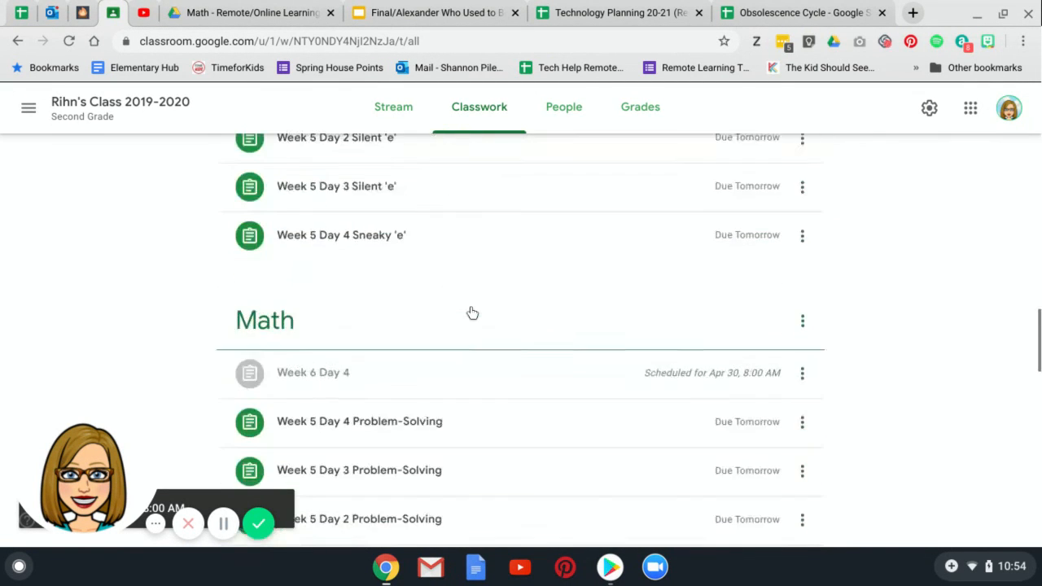
pyautogui.scroll(-1, 471, 312)
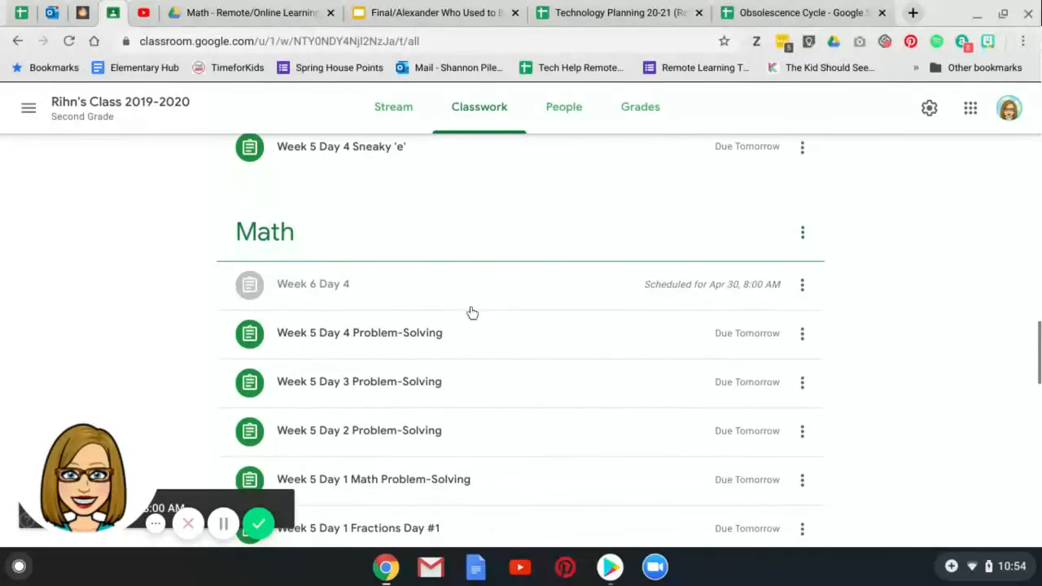
pyautogui.click(370, 301)
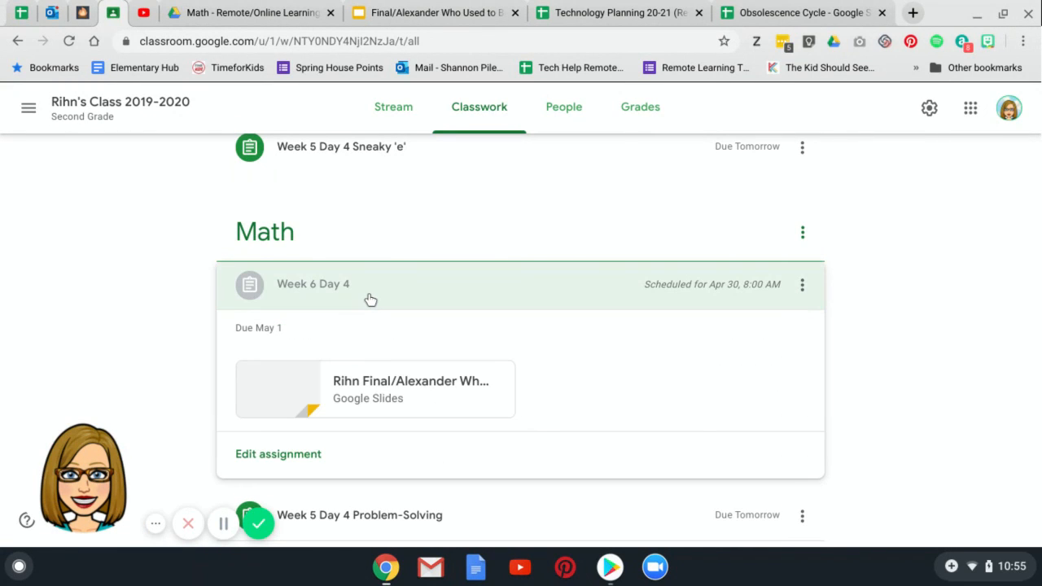
# - Reopen the Week 6 Day 4 assignment for editing, select "Make a copy for each student" for the slides, and schedule it again
pyautogui.click(275, 454)
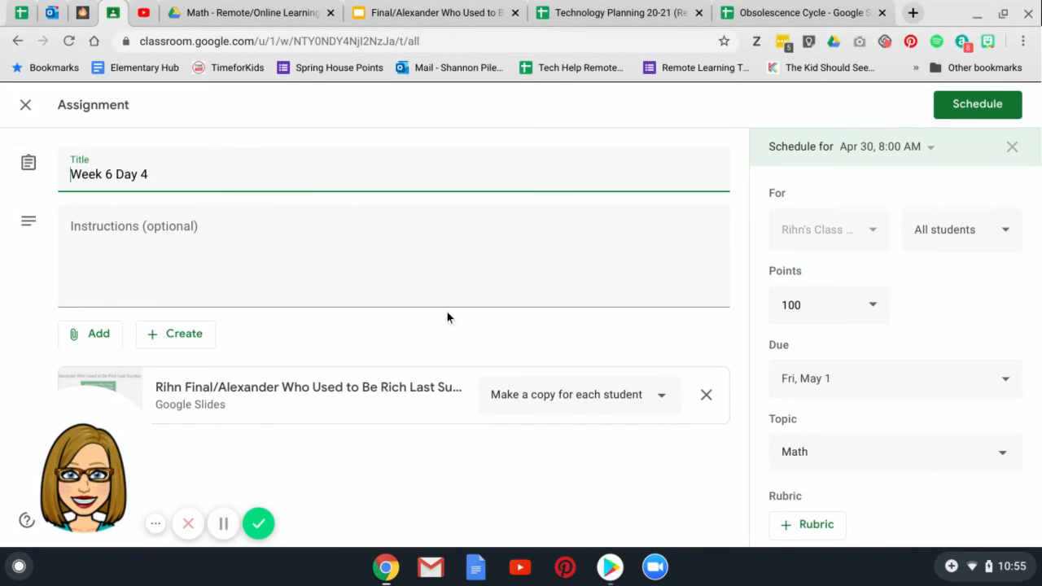
pyautogui.click(595, 413)
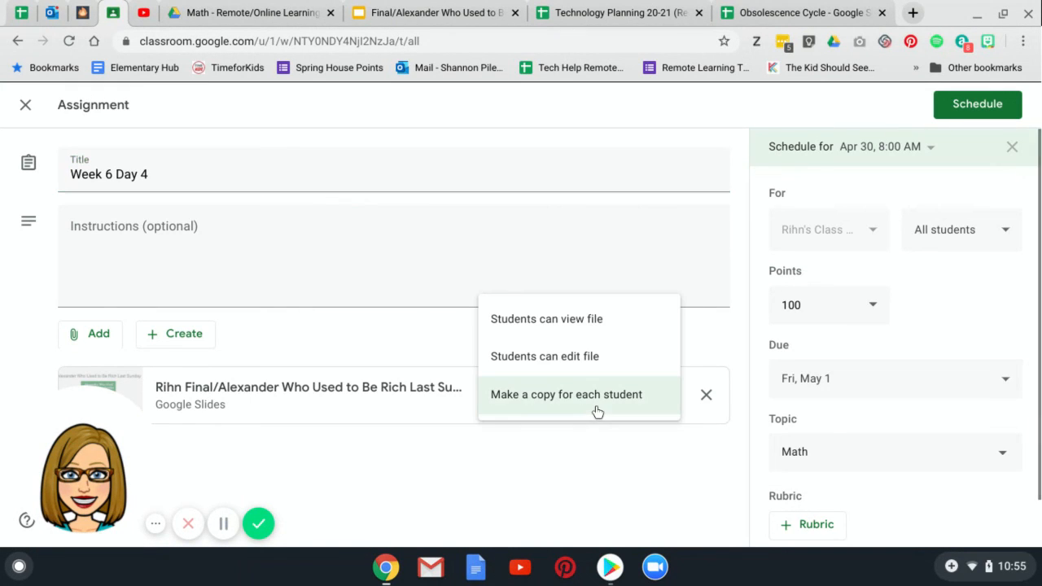
pyautogui.click(595, 396)
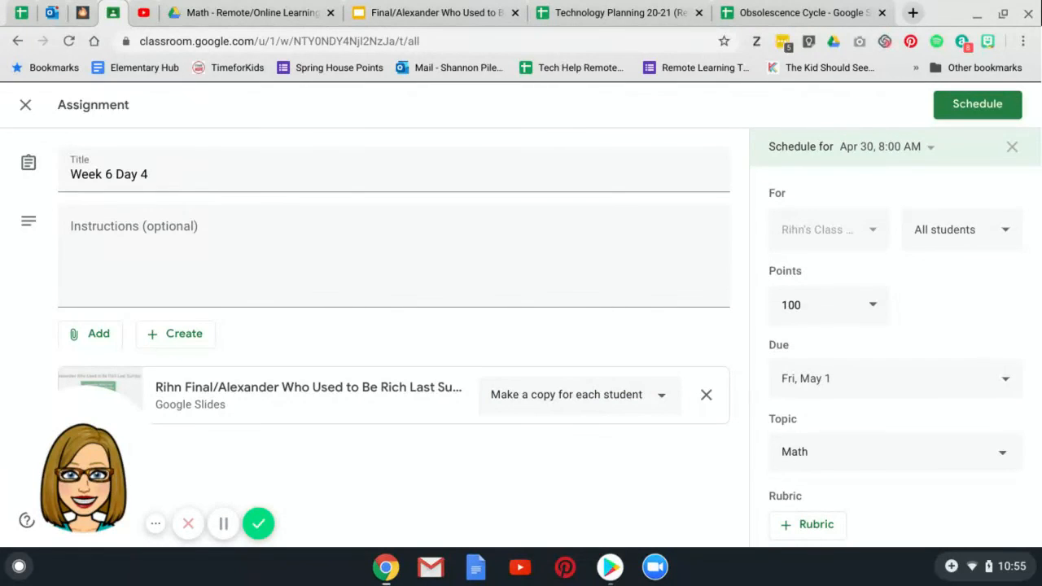
pyautogui.click(961, 112)
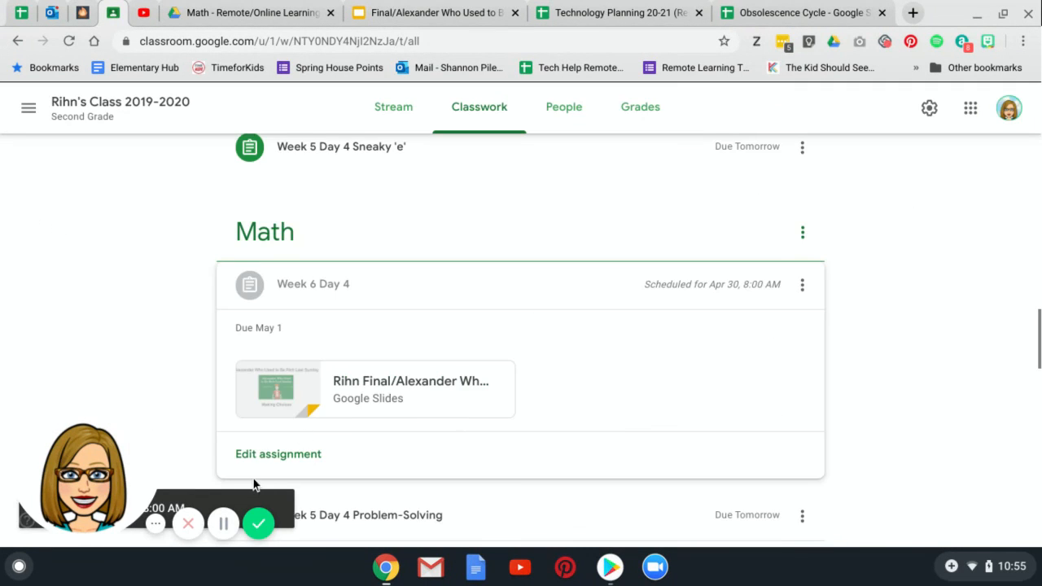
pyautogui.click(259, 531)
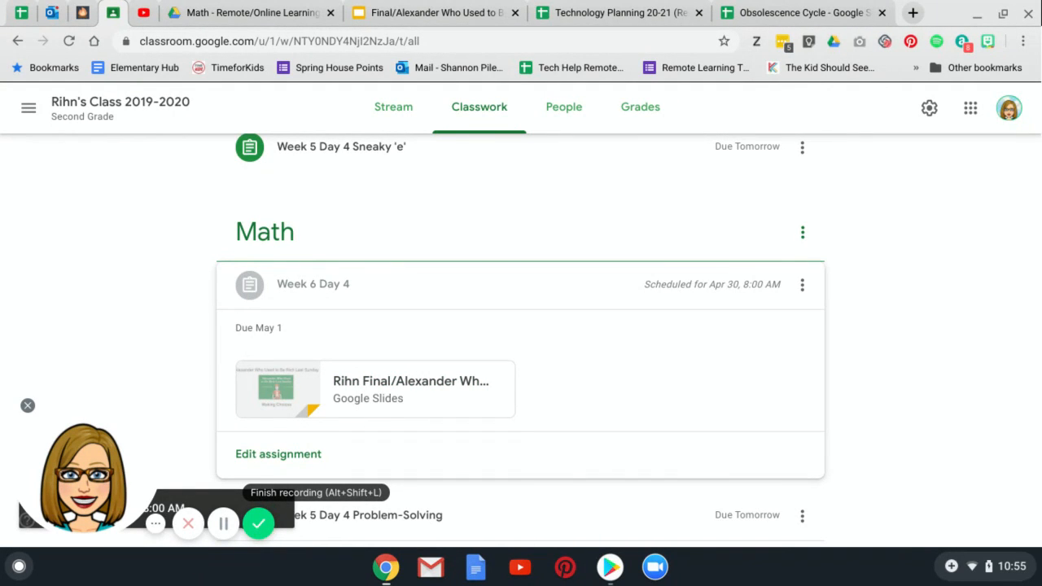